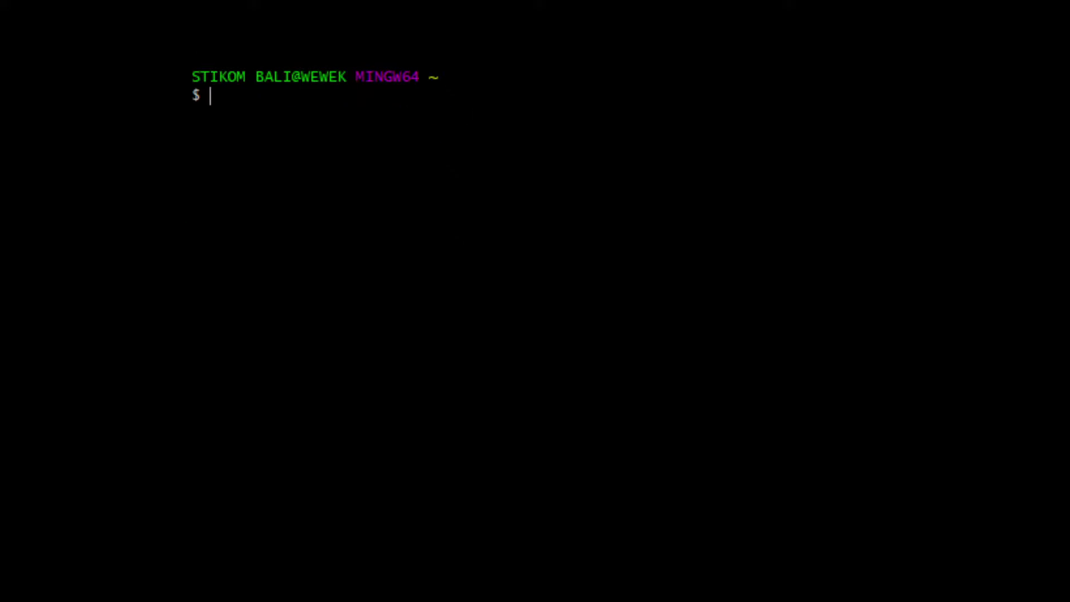
# Check in the terminal which PHP version is available with php -v
pyautogui.write('php-')
pyautogui.press('BackSpace')
pyautogui.write('-v')
pyautogui.press('Return')
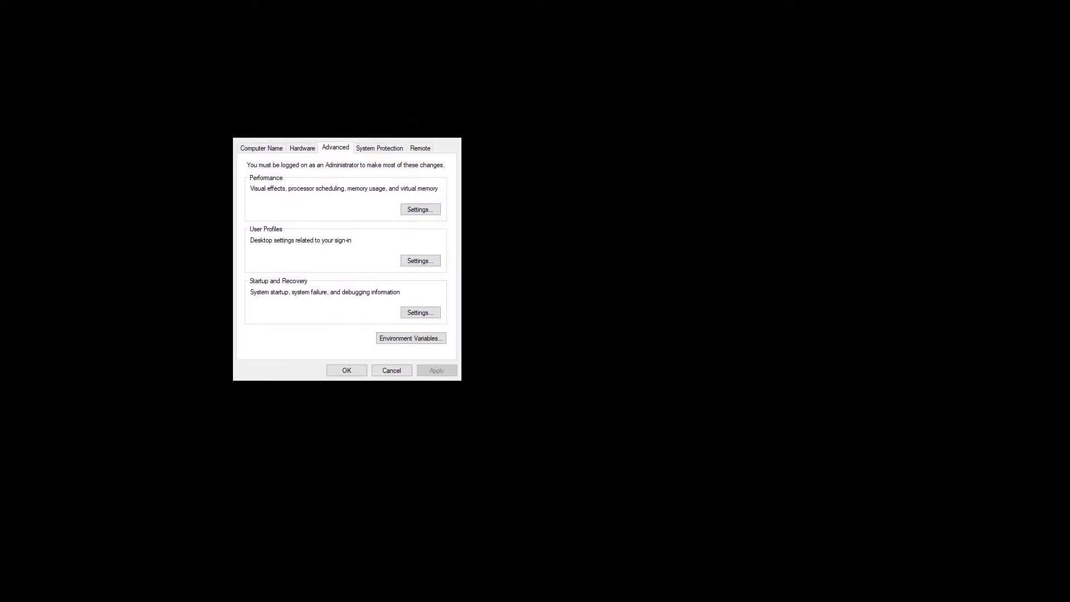
# Add C:\xampp\php as a new entry in the system Path environment variable and save the changes
pyautogui.click(399, 340)
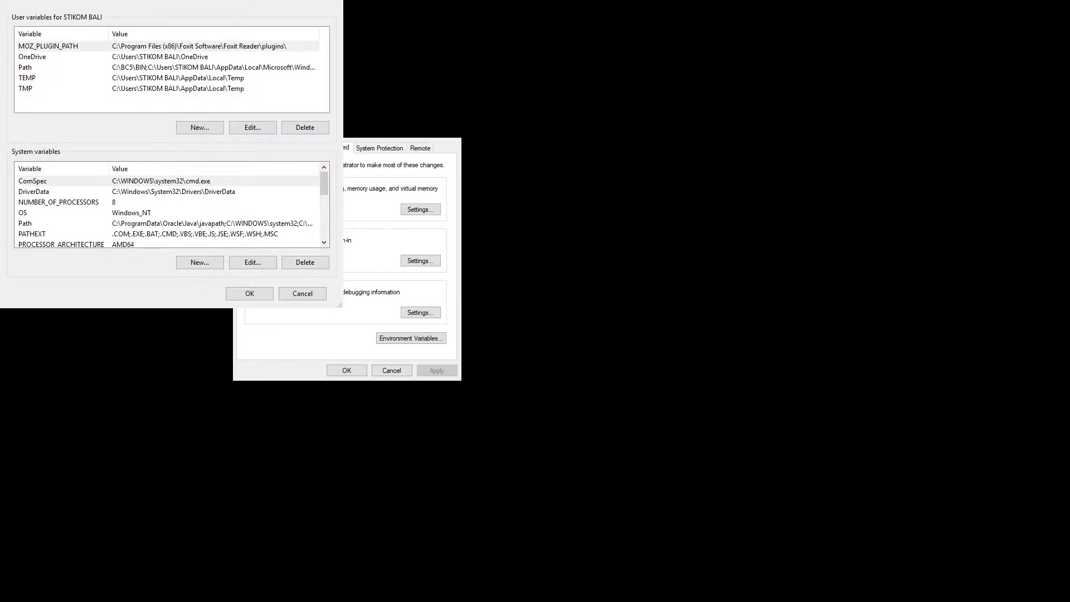
pyautogui.moveTo(167, 6); pyautogui.dragTo(725, 53)
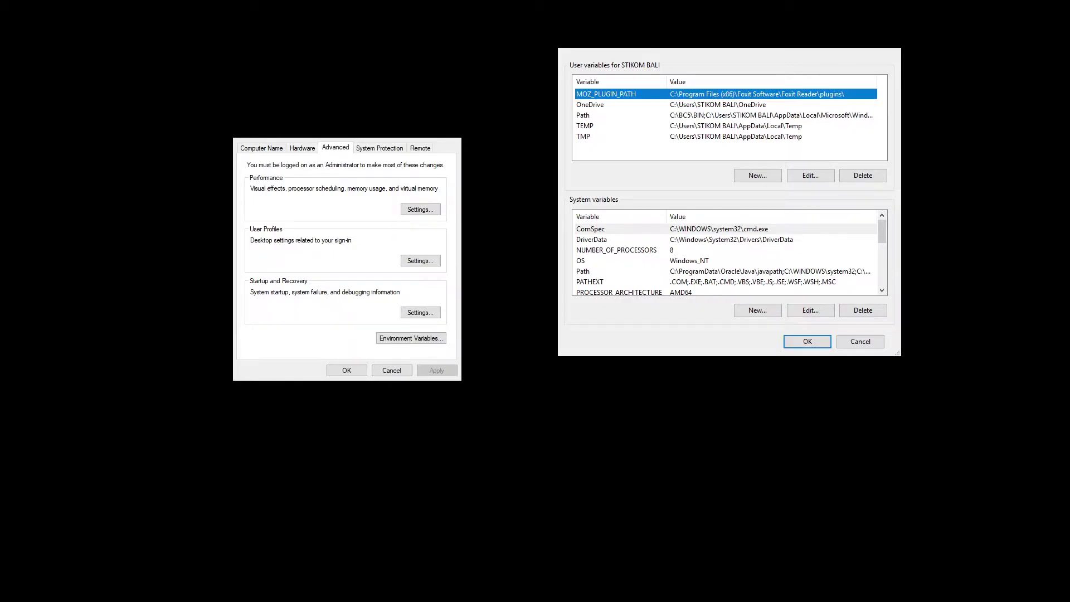
pyautogui.click(601, 119)
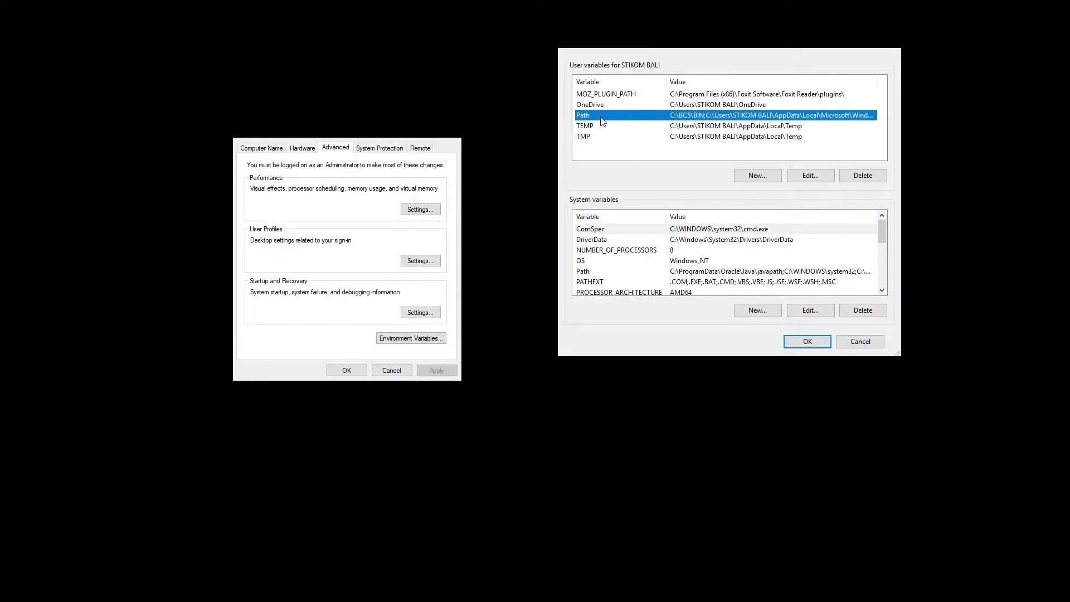
pyautogui.doubleClick(589, 117)
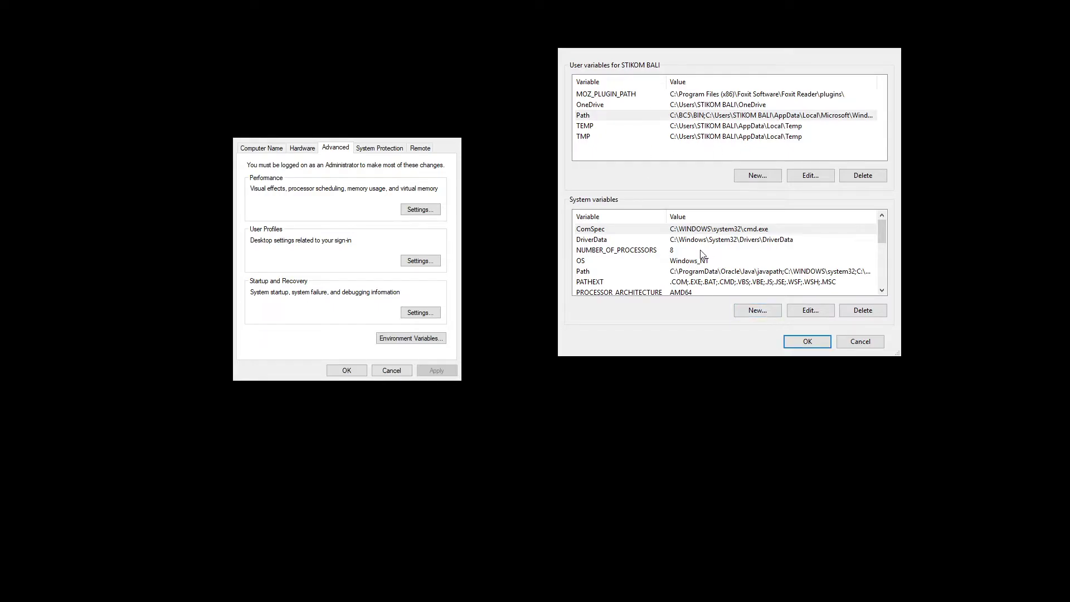
pyautogui.click(642, 272)
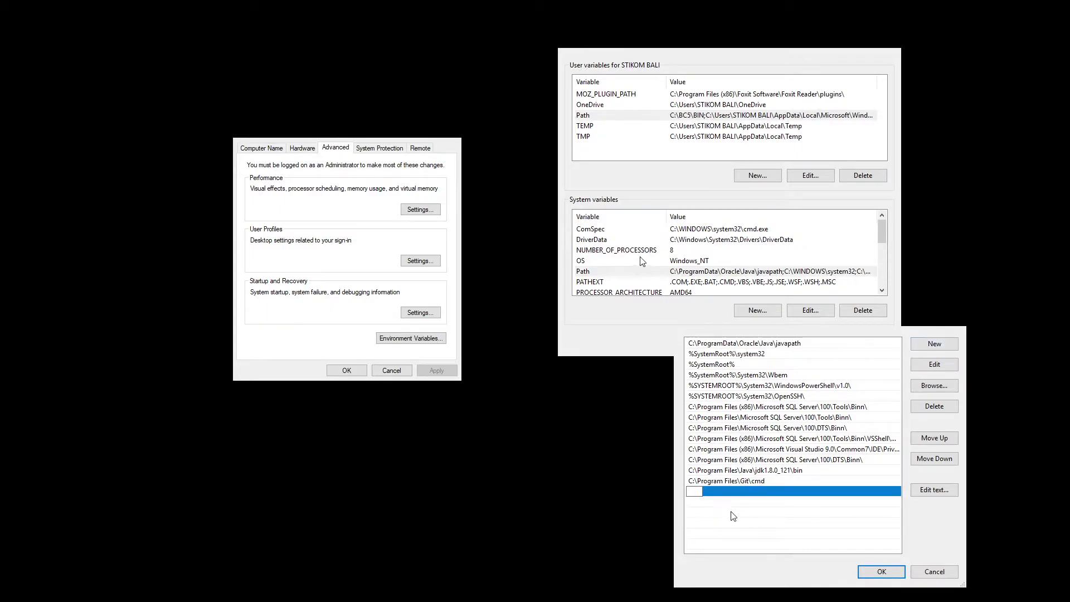
pyautogui.write('C:\\xampp\\php')
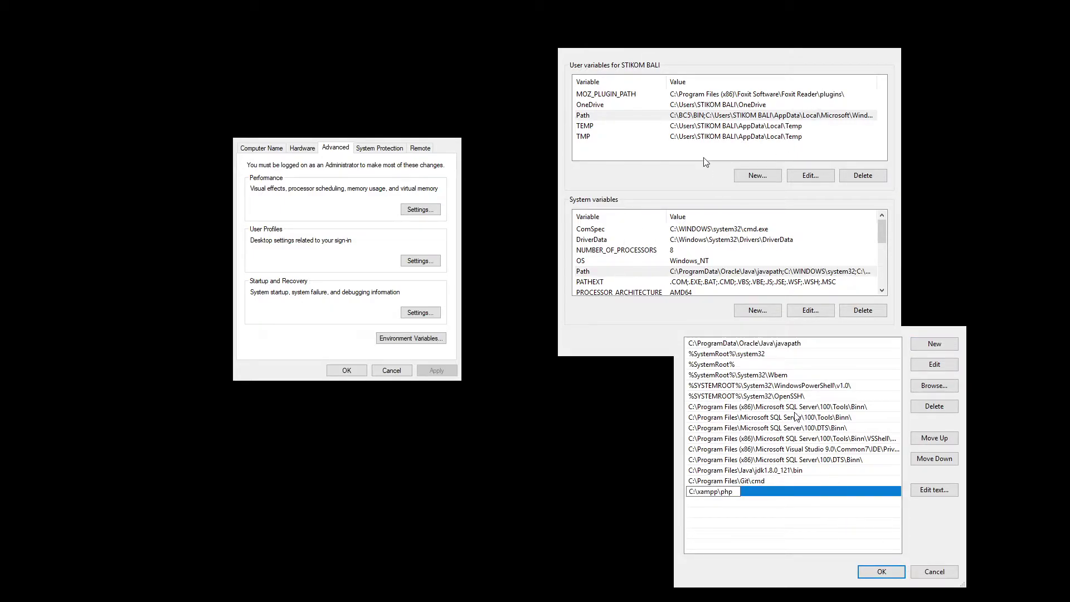
pyautogui.click(881, 572)
pyautogui.click(806, 341)
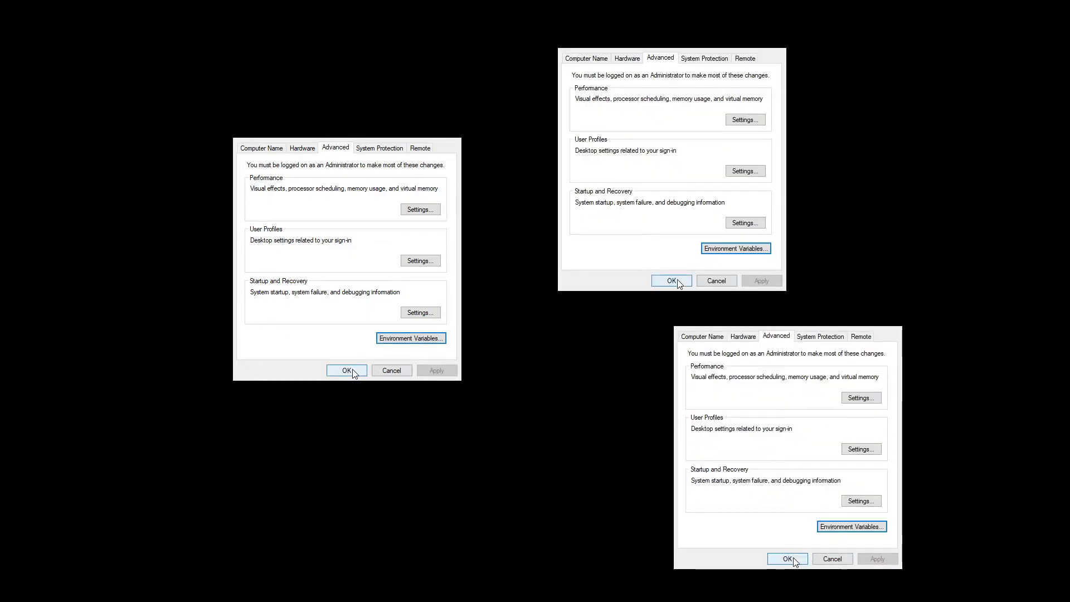
pyautogui.click(674, 280)
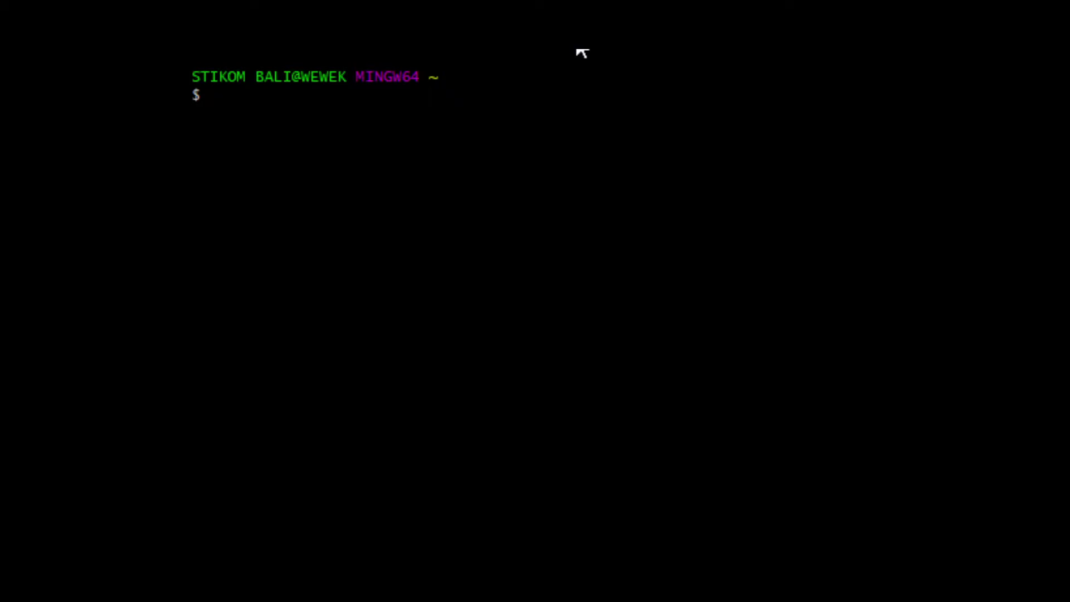
# Run php -v in the Git Bash terminal and highlight the reported PHP version
pyautogui.write('php -v')
pyautogui.press('Return')
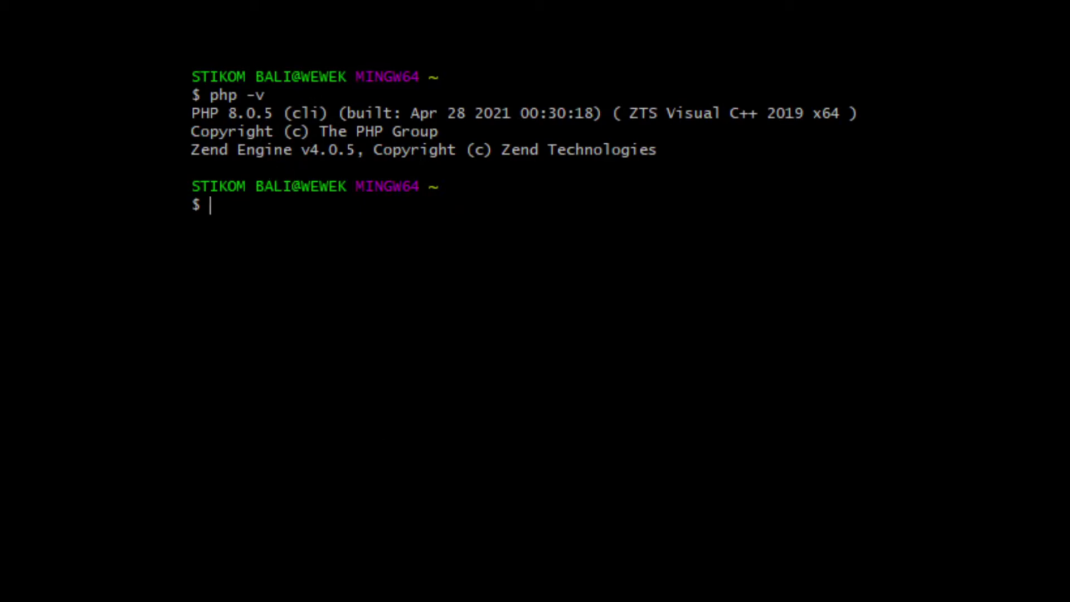
pyautogui.moveTo(264, 115); pyautogui.dragTo(211, 114)
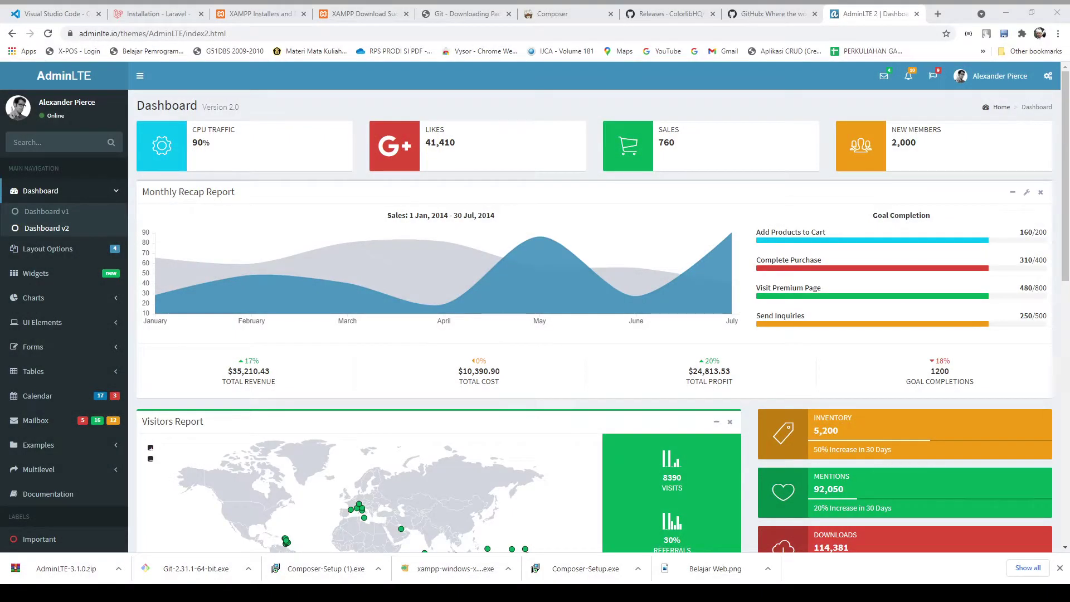
# Switch to the browser, review the Composer download page and launch the downloaded Composer-Setup.exe
pyautogui.click(571, 13)
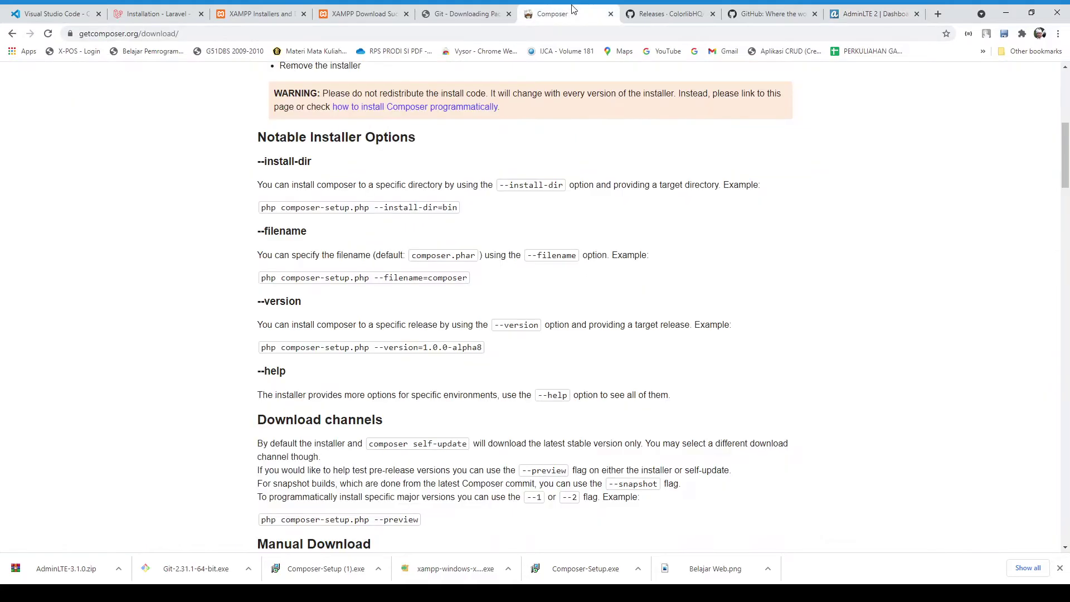
pyautogui.scroll(3, 384, 411)
pyautogui.scroll(5, 386, 407)
pyautogui.scroll(-15, 387, 399)
pyautogui.scroll(-20, 389, 394)
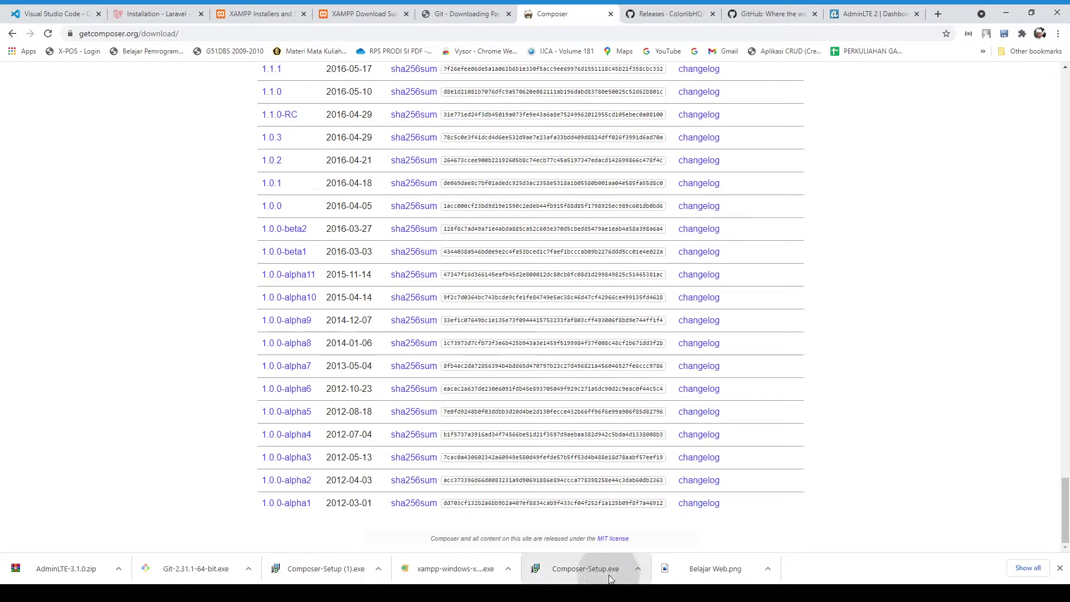
pyautogui.click(585, 569)
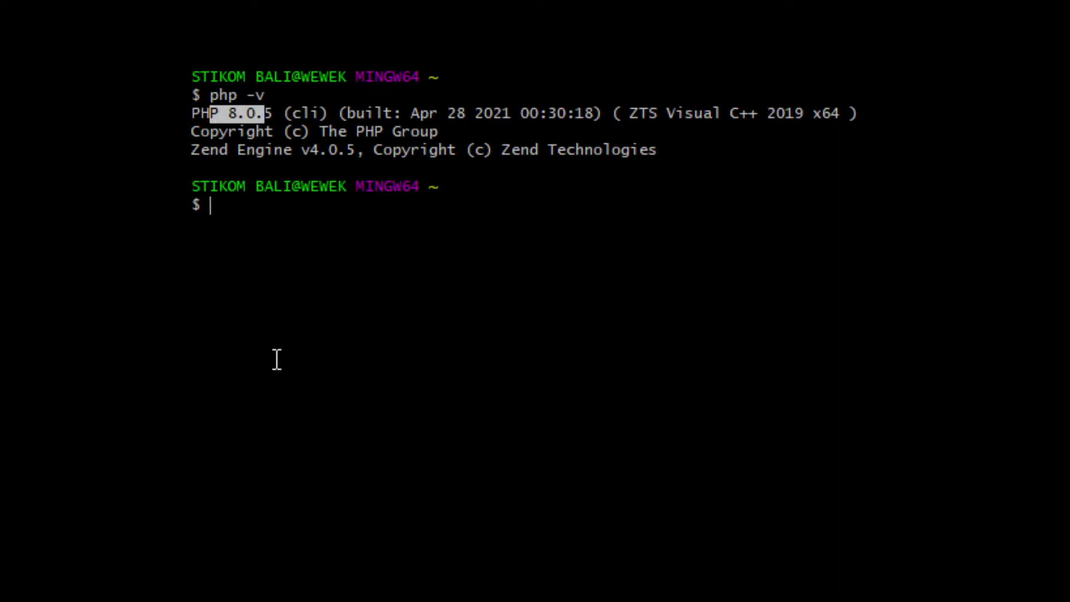
# Run composer in the Git Bash terminal to check its installation and look through its available commands
pyautogui.write('composer')
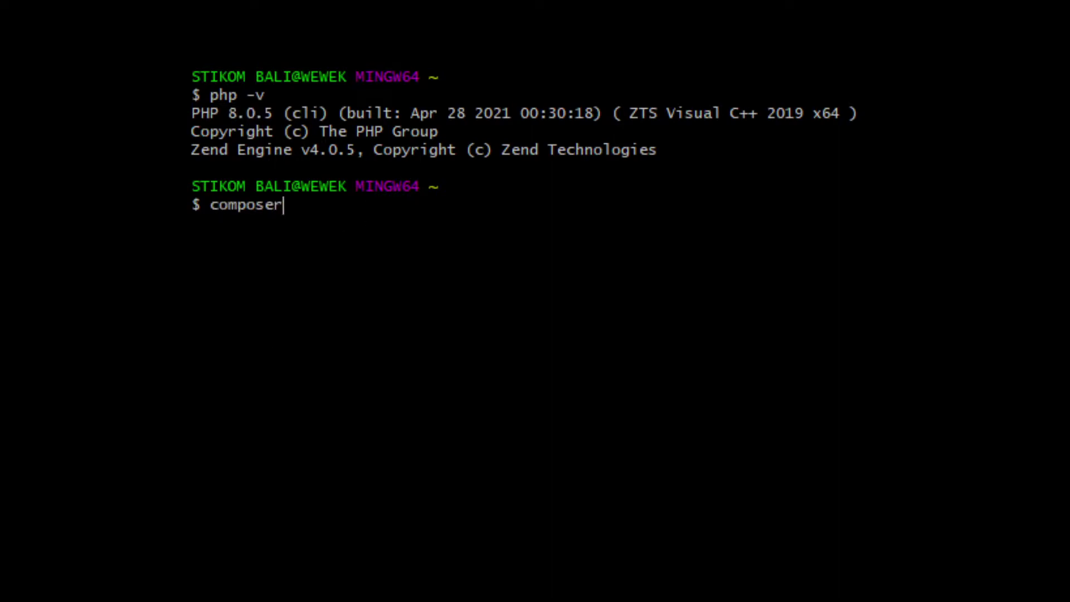
pyautogui.press('Return')
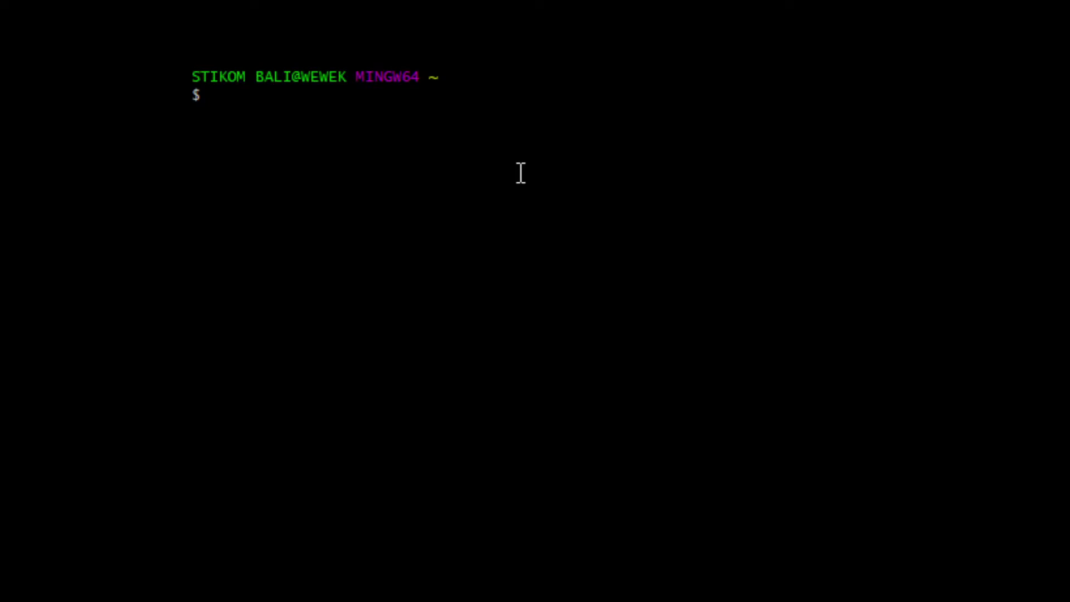
pyautogui.write('co')
pyautogui.write('mposer')
pyautogui.press('Return')
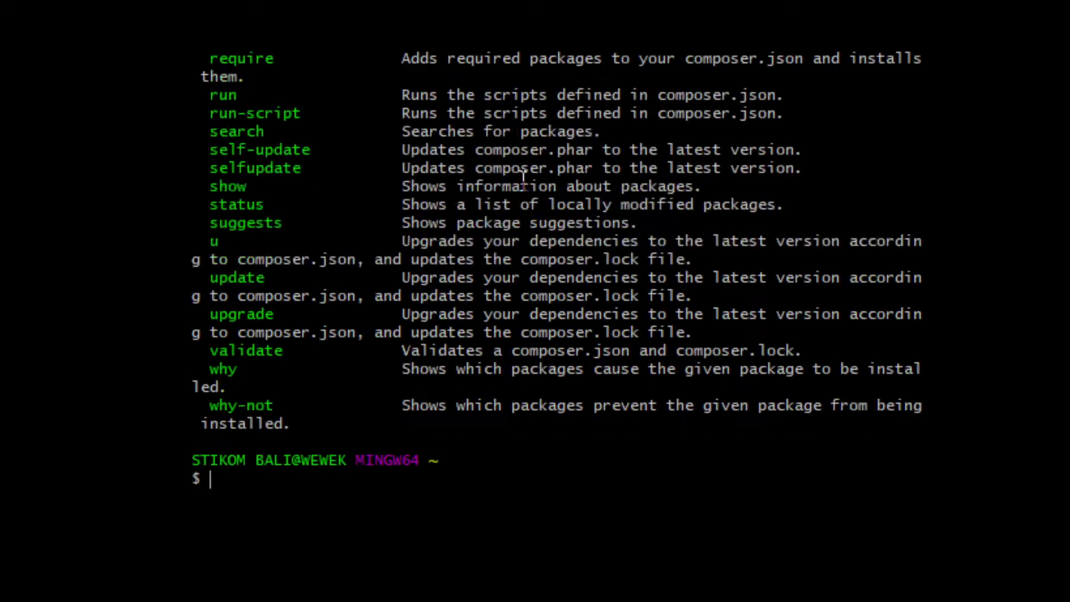
pyautogui.scroll(20, 329, 210)
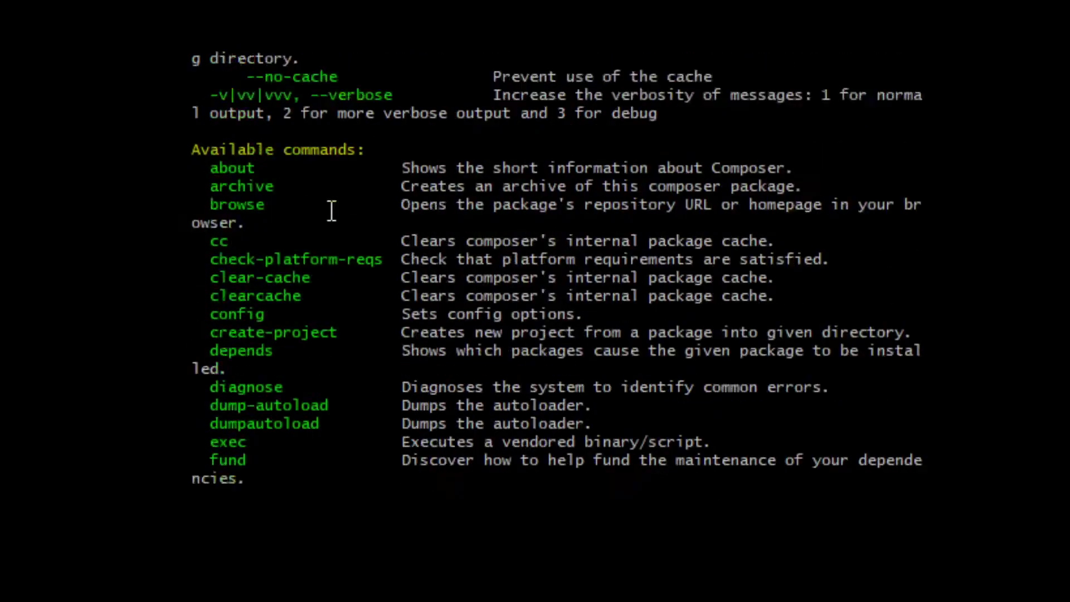
pyautogui.scroll(-15, 532, 184)
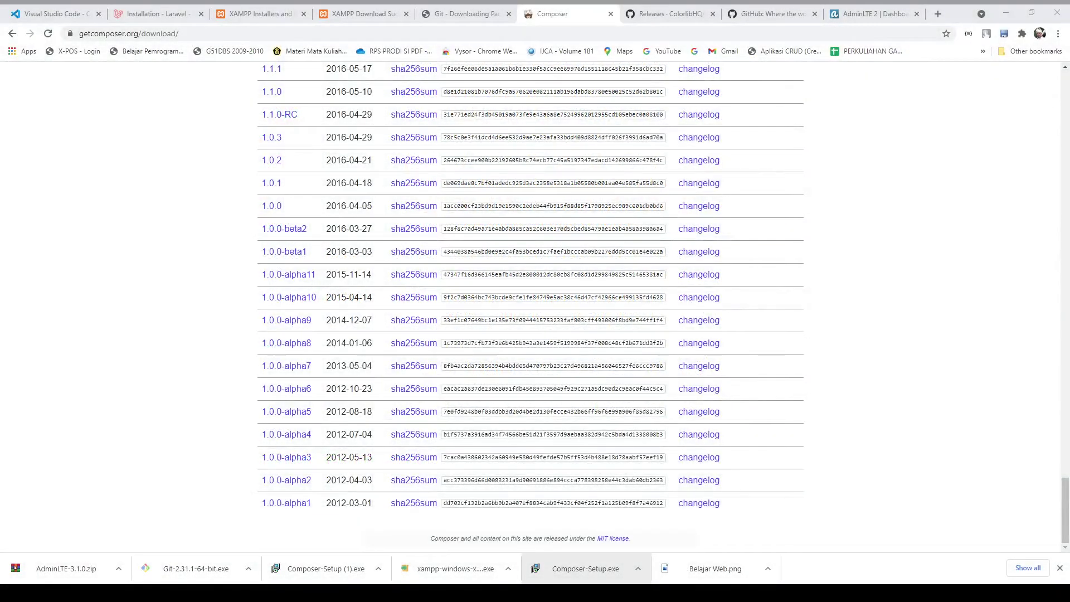
# Open the Installation Via Composer section of the Laravel 8.x installation documentation in the browser
pyautogui.click(169, 20)
pyautogui.scroll(15, 286, 208)
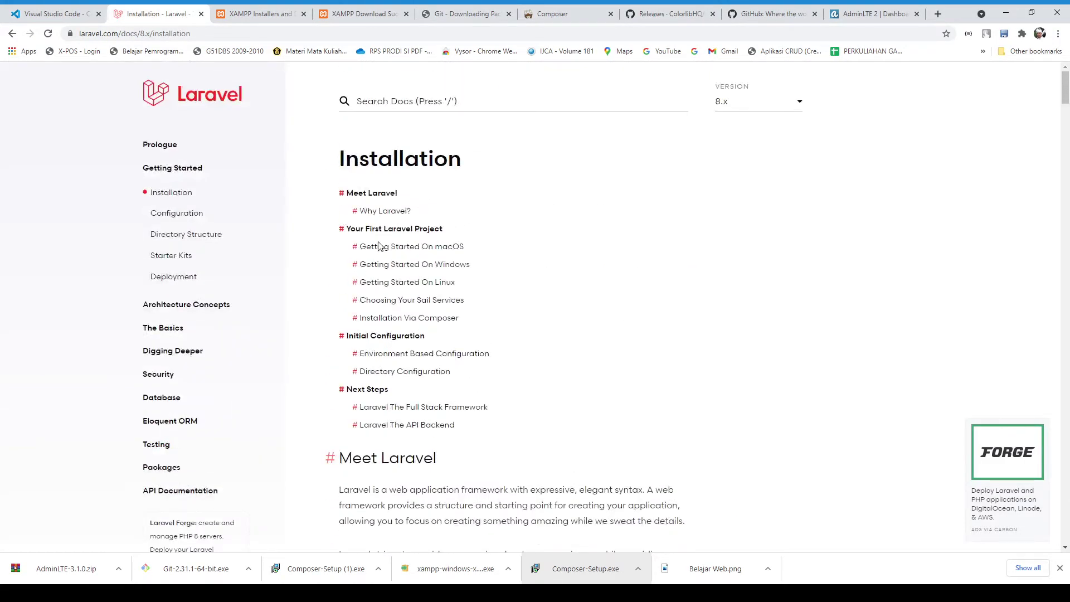
pyautogui.click(395, 317)
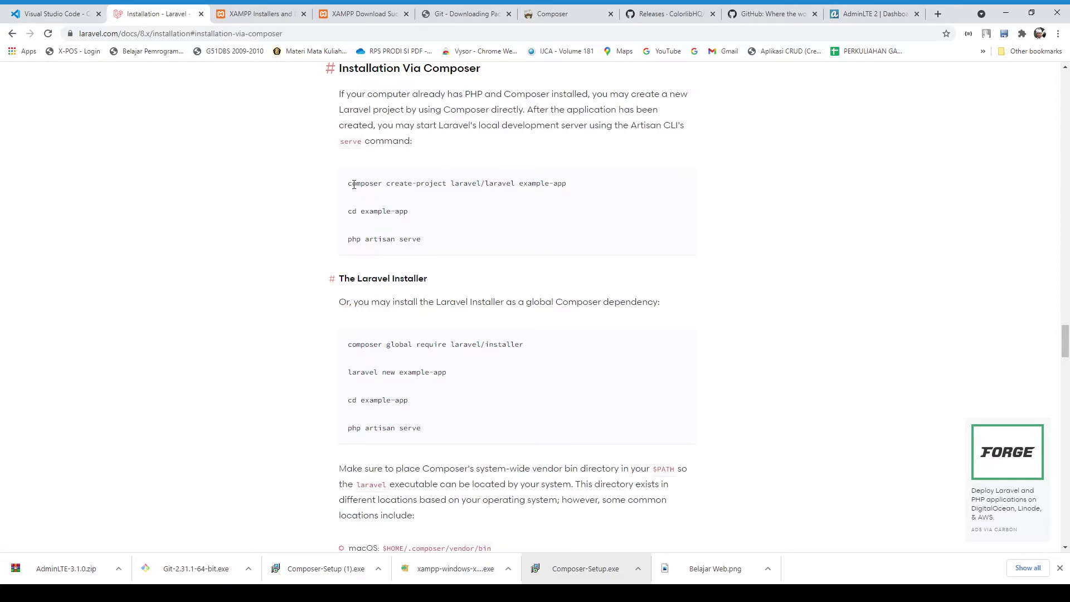
# Copy the command composer create-project laravel/laravel example-app from the Laravel documentation
pyautogui.moveTo(350, 183); pyautogui.dragTo(609, 186)
pyautogui.doubleClick(534, 183)
pyautogui.doubleClick(560, 183)
pyautogui.click(529, 190)
pyautogui.moveTo(521, 190); pyautogui.dragTo(573, 185)
pyautogui.click(526, 183)
pyautogui.doubleClick(534, 182)
pyautogui.doubleClick(560, 183)
pyautogui.click(570, 186)
pyautogui.moveTo(567, 184); pyautogui.dragTo(350, 185)
pyautogui.hotkey('ctrl', 'c')
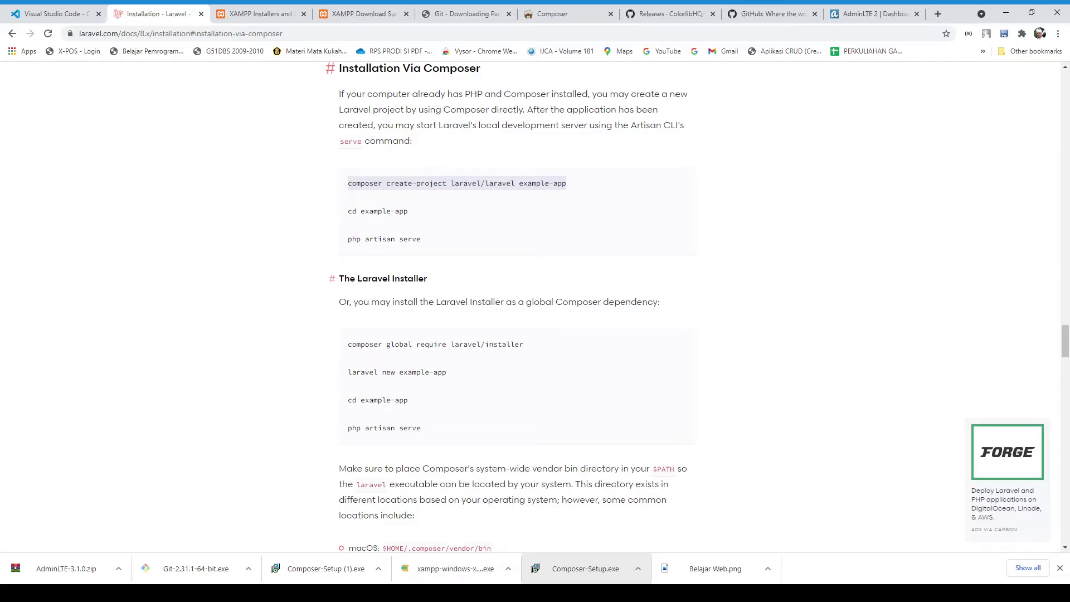
# Switch to the Git Bash terminal, list the home directory with ls and look through its contents
pyautogui.hotkey('alt', 'Tab')
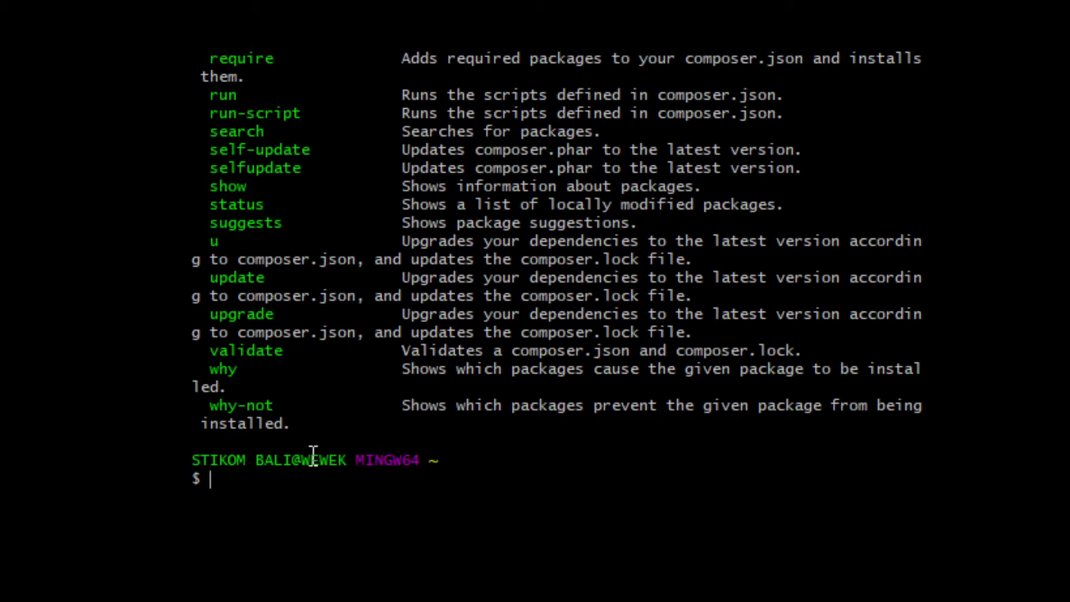
pyautogui.write('ls')
pyautogui.press('Return')
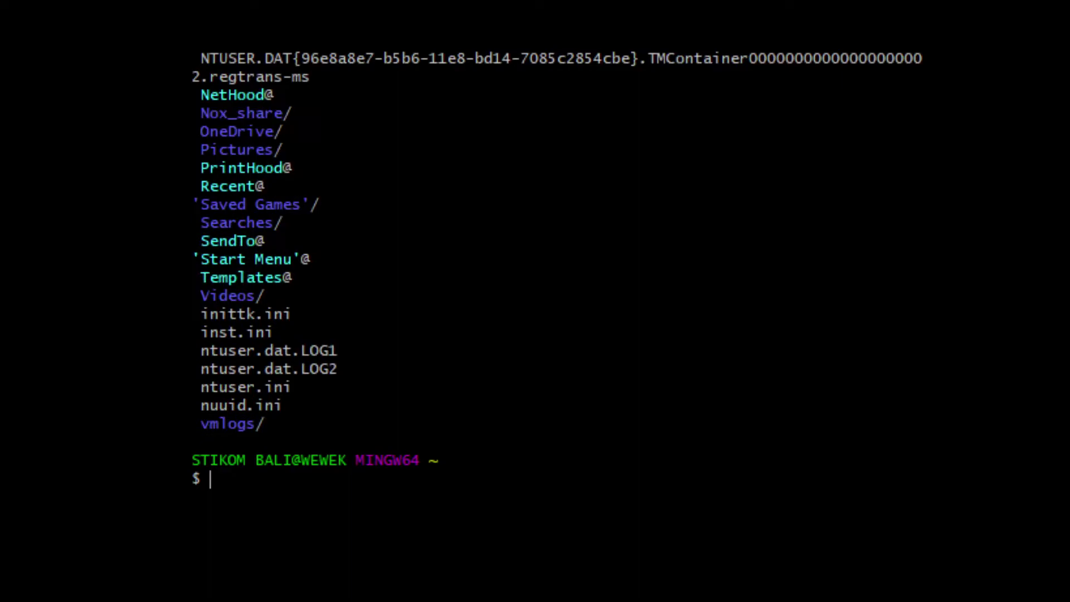
pyautogui.scroll(2, 451, 350)
pyautogui.scroll(7, 451, 349)
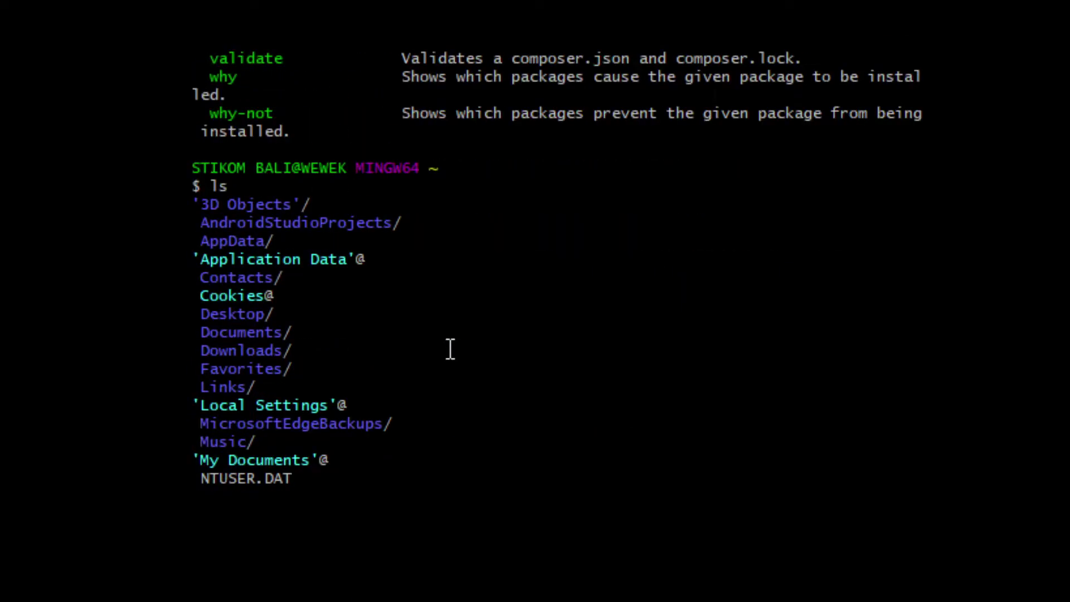
pyautogui.scroll(-9, 450, 349)
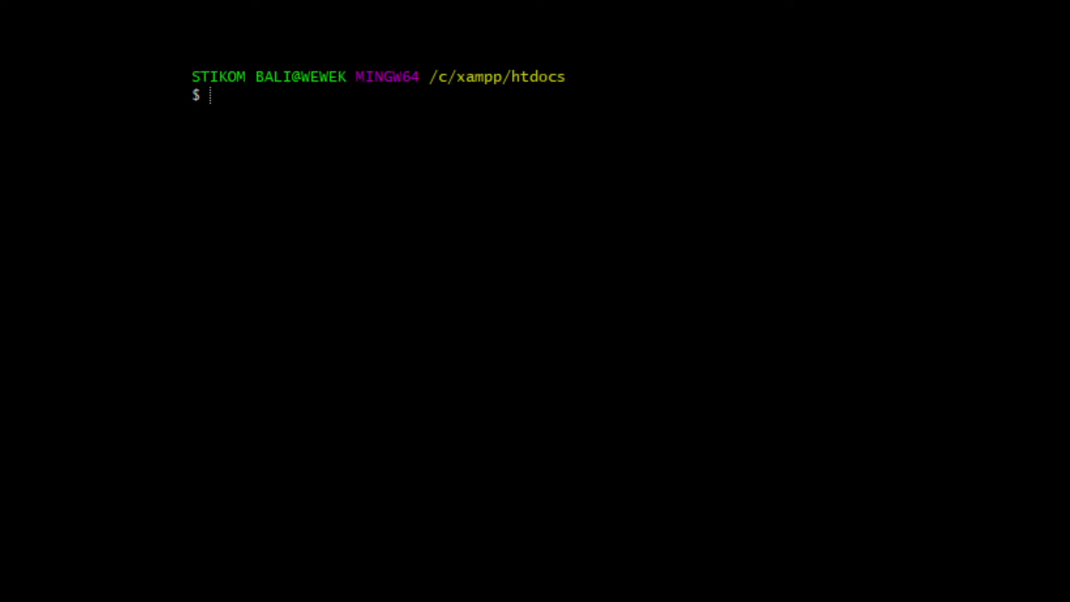
# Paste the copied create-project command in /c/xampp/htdocs and replace the project name example-app with kasirlaravel
pyautogui.hotkey('ctrl', 'v')
pyautogui.press('BackSpace')
pyautogui.press('shift+Insert')
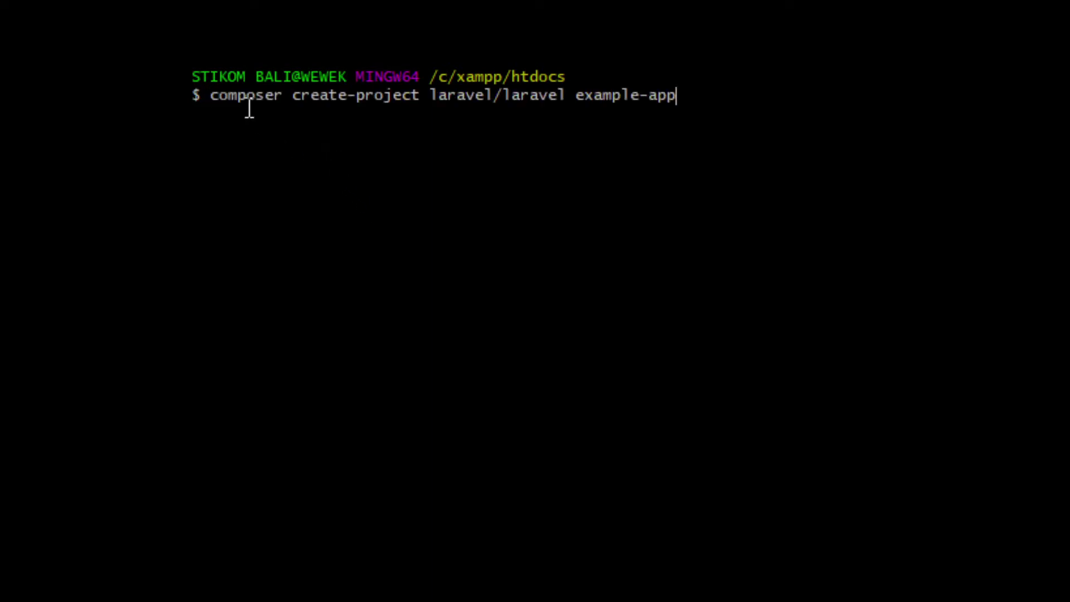
pyautogui.press('BackSpace')
pyautogui.press('BackSpace')
pyautogui.press('BackSpace')
pyautogui.press('BackSpace')
pyautogui.press('BackSpace')
pyautogui.press('BackSpace')
pyautogui.press('BackSpace')
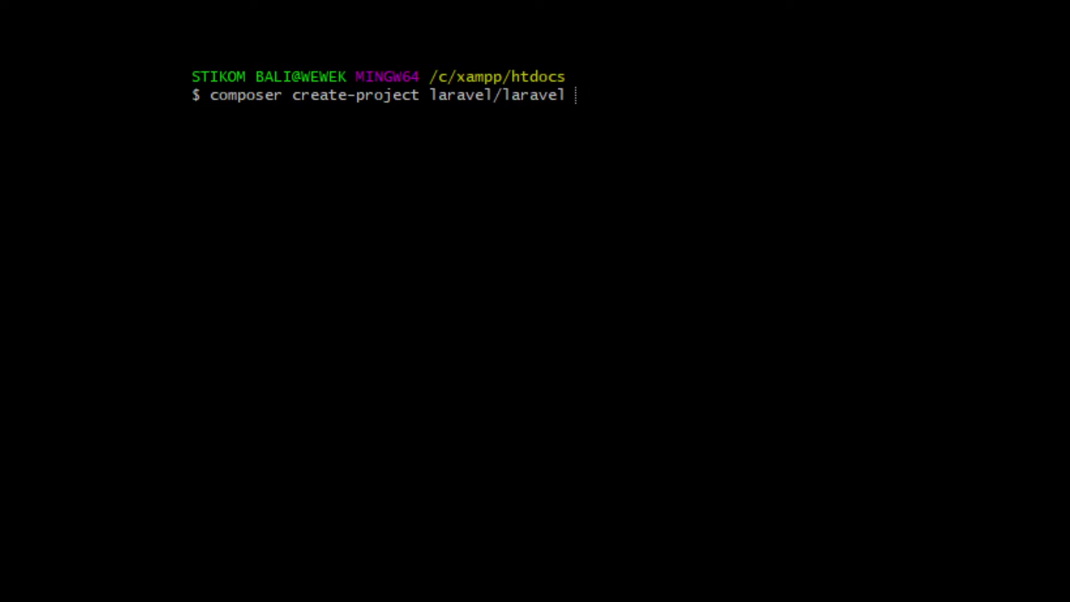
pyautogui.write('kasirlaravel')
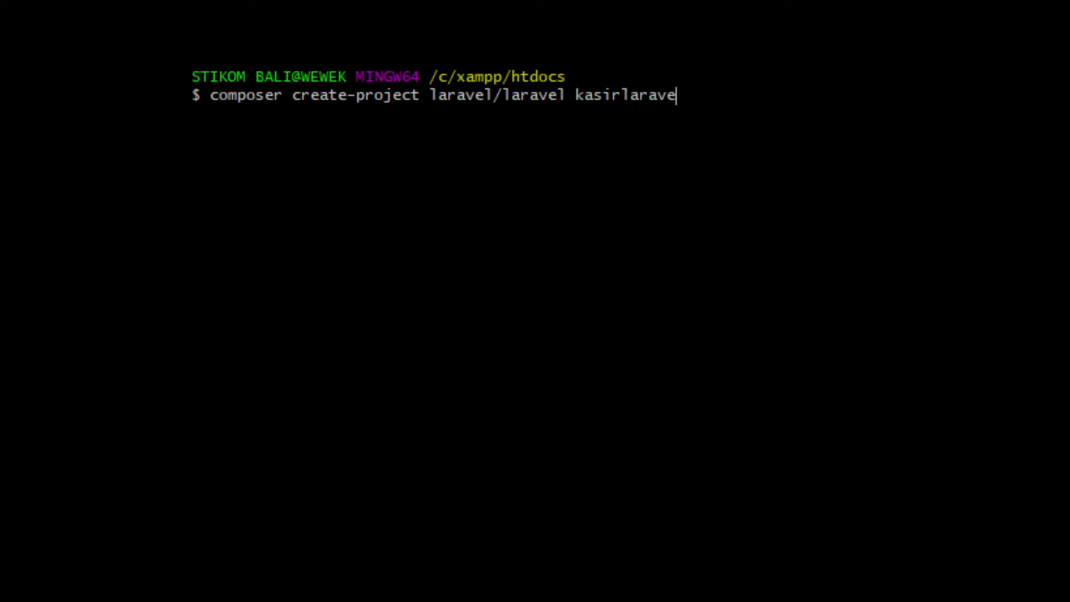